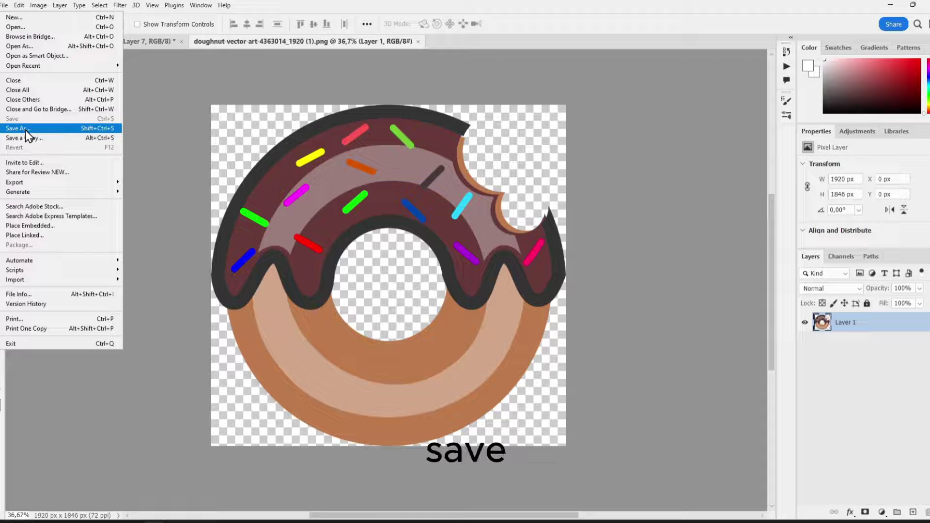
Show the File > Export submenu for the doughnut image.
mouse_move(107, 196)
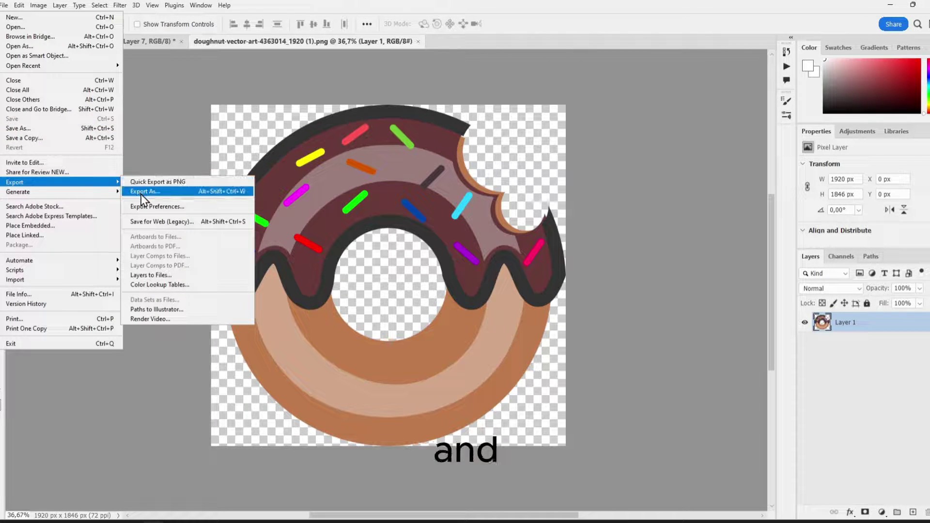
Open Export As and review the available formats, keeping PNG selected.
left_click(141, 194)
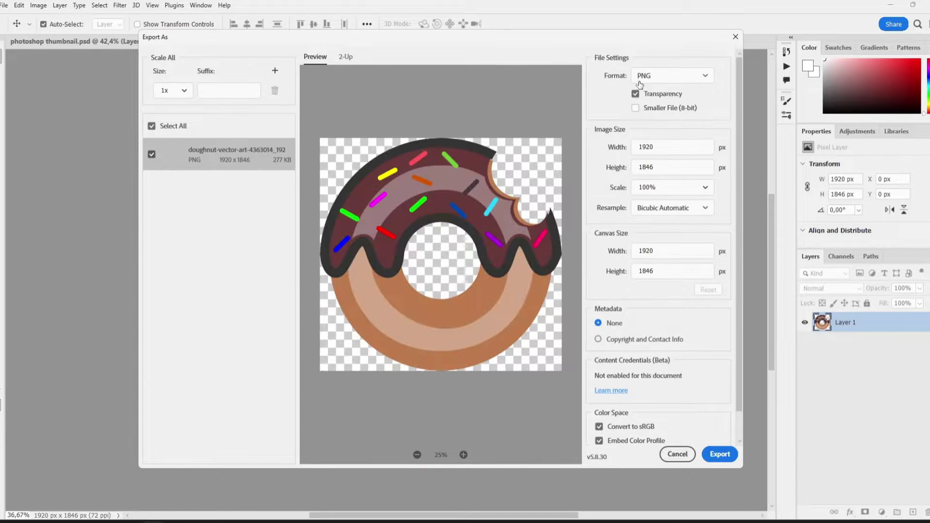
left_click(672, 75)
left_click(659, 95)
left_click(660, 76)
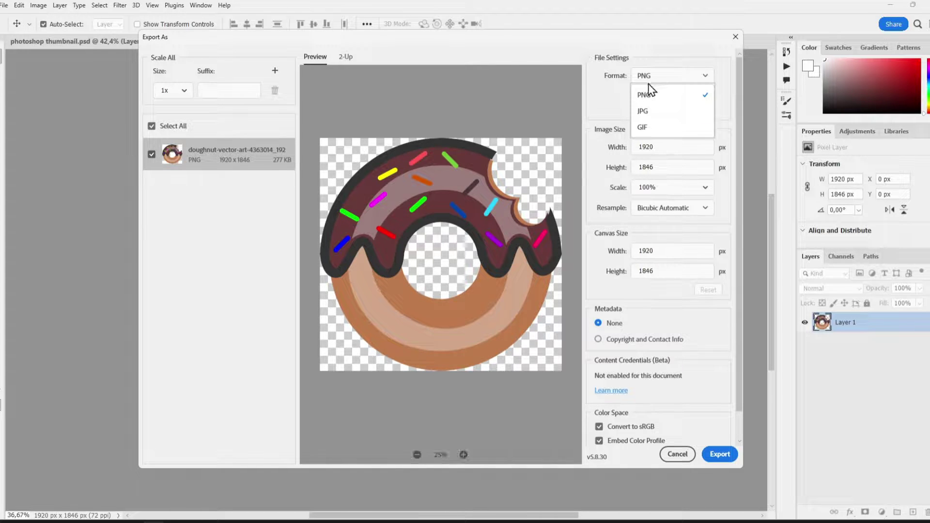
left_click(633, 95)
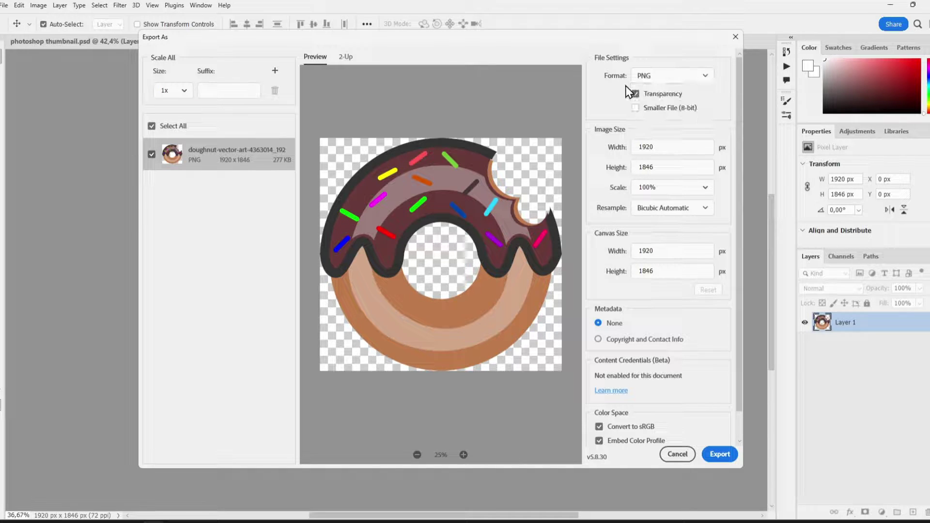
Enable Smaller File (8-bit), shrinking the PNG to 102.4 KB, then cancel without exporting.
left_click(635, 109)
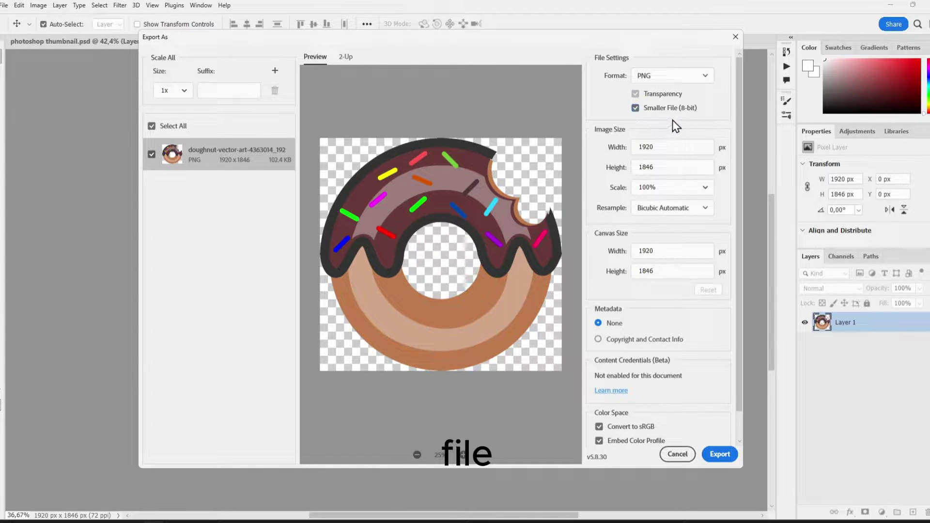
left_click(647, 146)
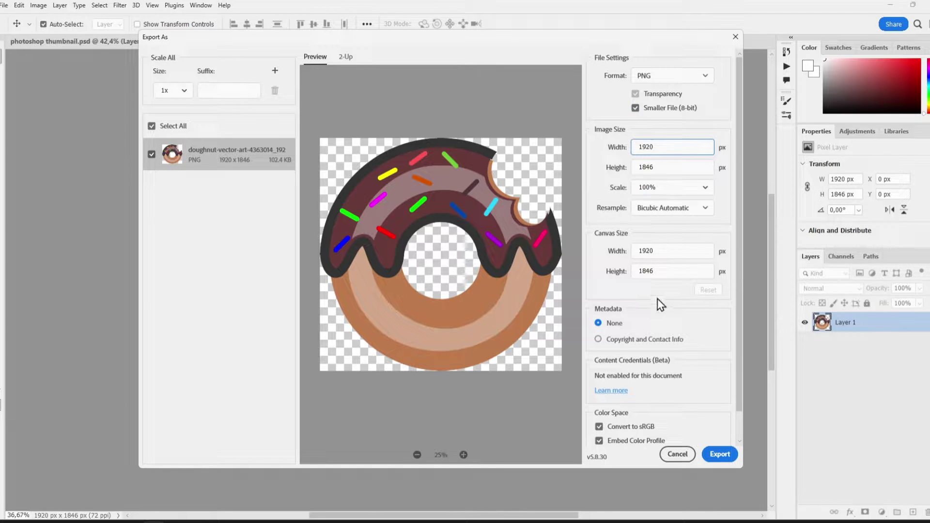
left_click(678, 454)
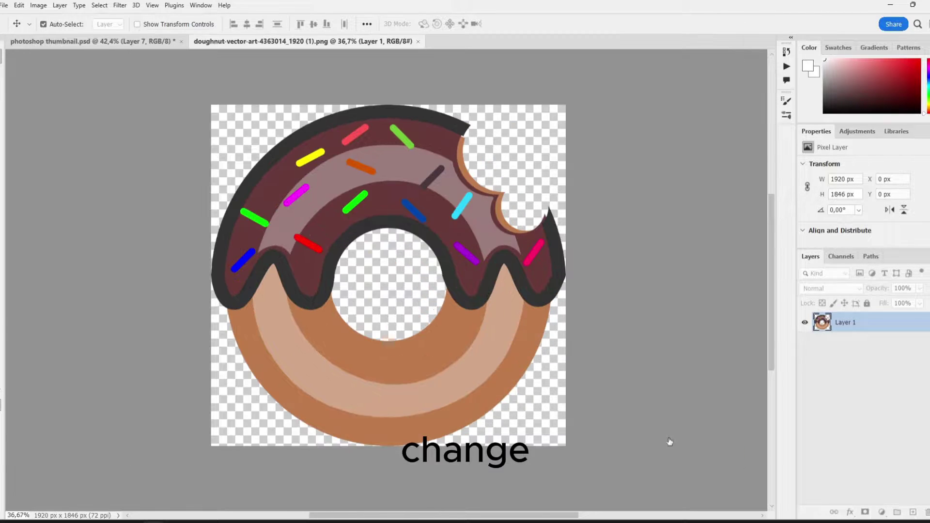
Convert the doughnut to 32 Bits/Channel and reopen Export As, showing the PNG at 277 KB.
left_click(38, 6)
mouse_move(48, 19)
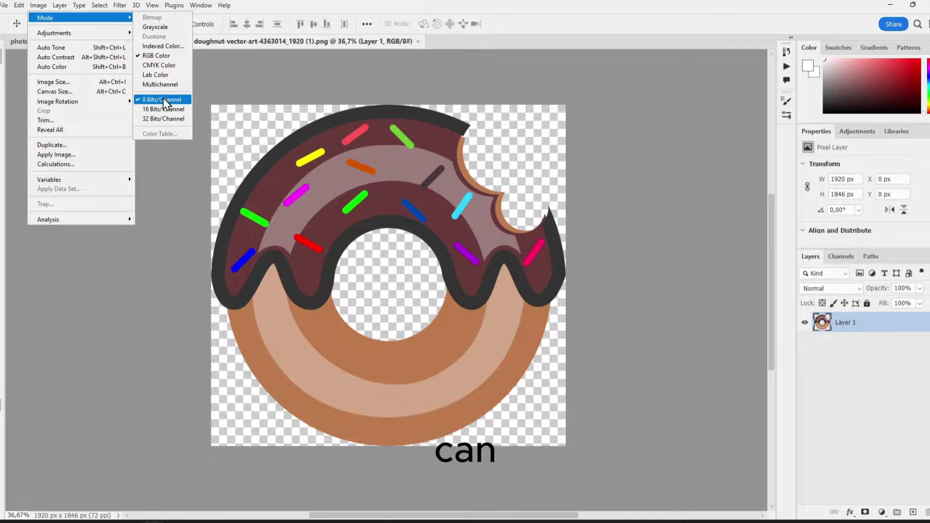
left_click(168, 119)
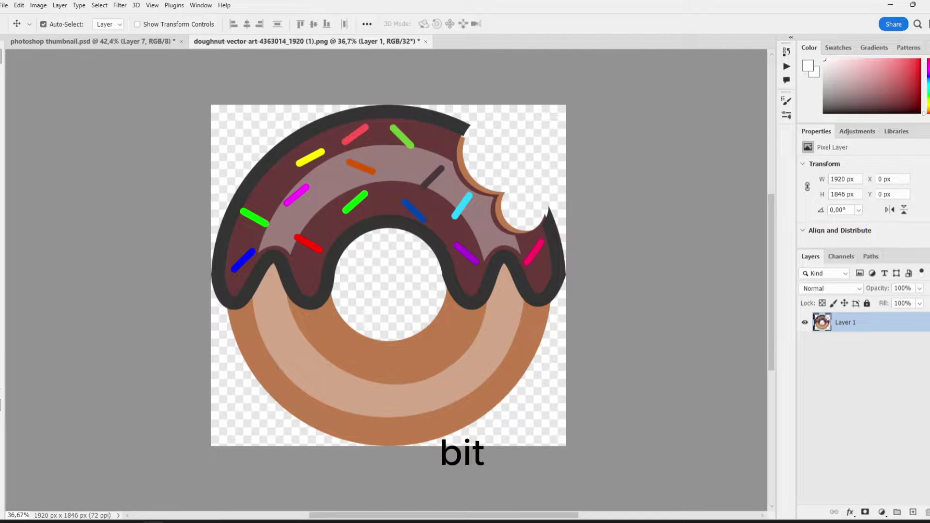
left_click(4, 6)
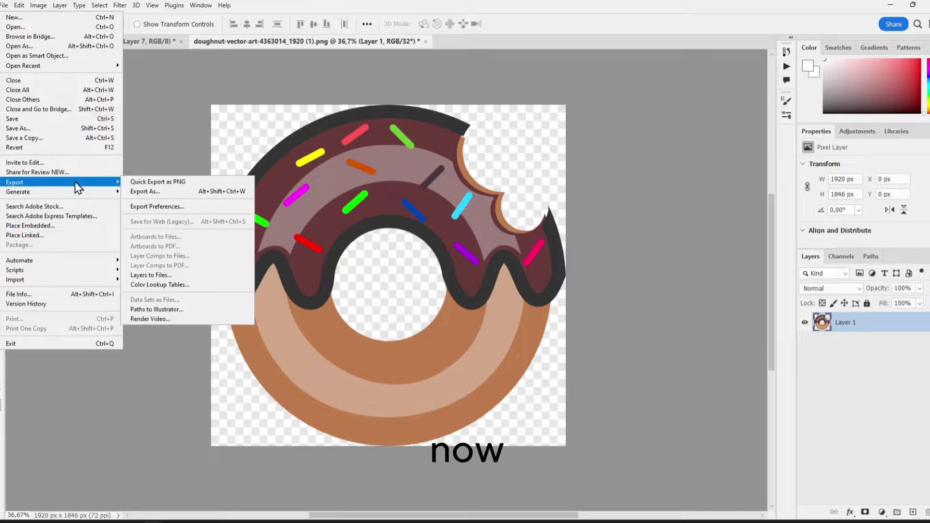
left_click(136, 190)
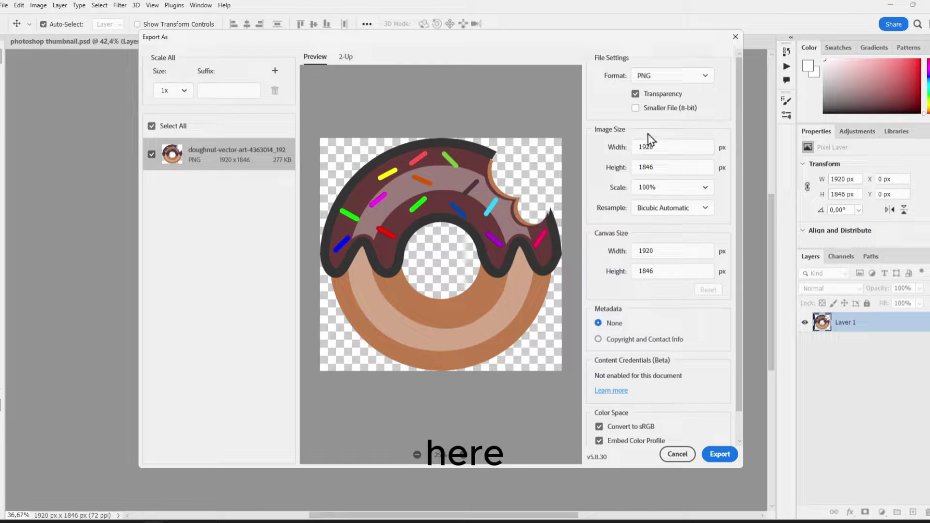
Set the export scale to 300%, review the PNG/JPG/GIF formats, and cancel without exporting.
left_click(656, 146)
left_click(636, 168)
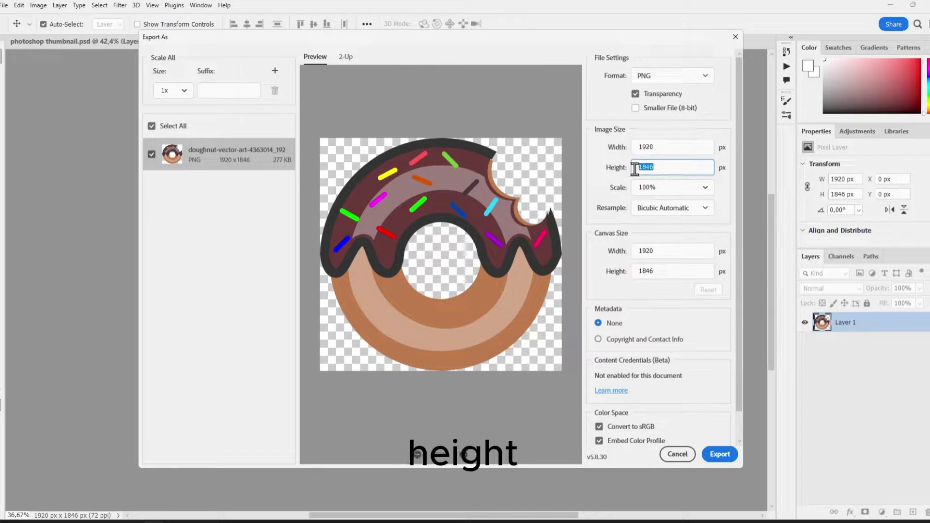
left_click(652, 189)
left_click(705, 189)
left_click(705, 189)
left_click(705, 189)
left_click(680, 353)
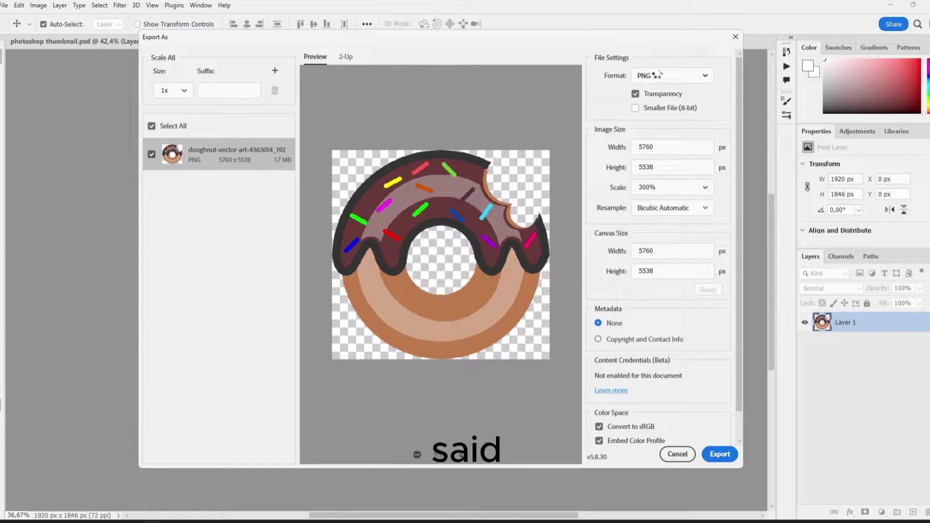
left_click(655, 75)
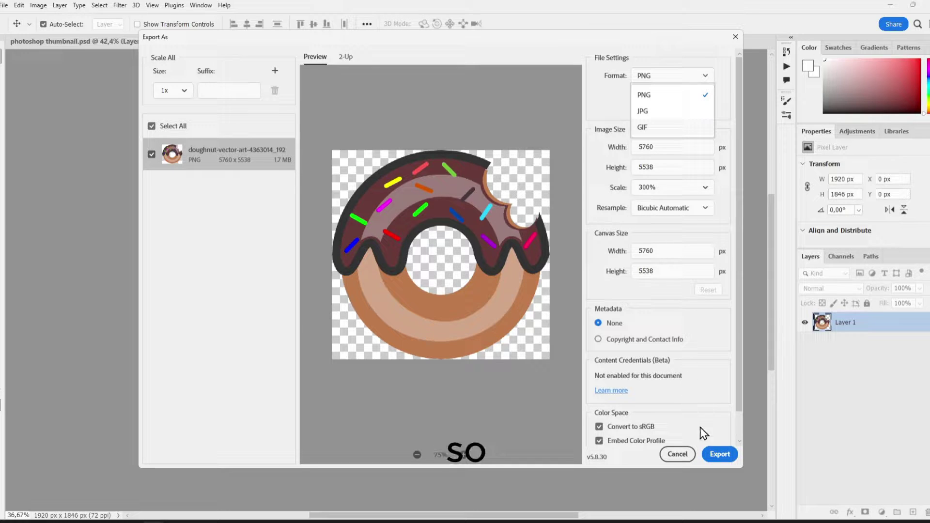
left_click(678, 454)
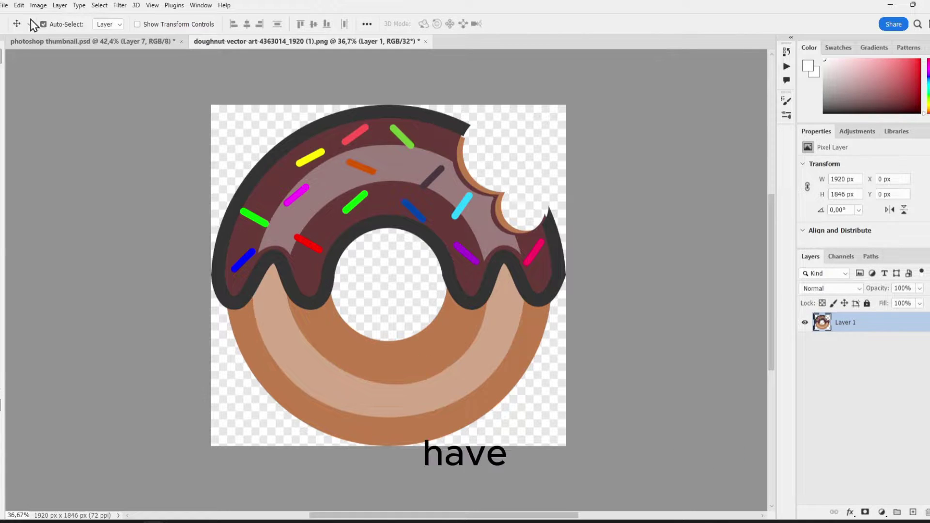
Enable Use legacy "Export As" on the Export preferences page and confirm with OK.
left_click(20, 5)
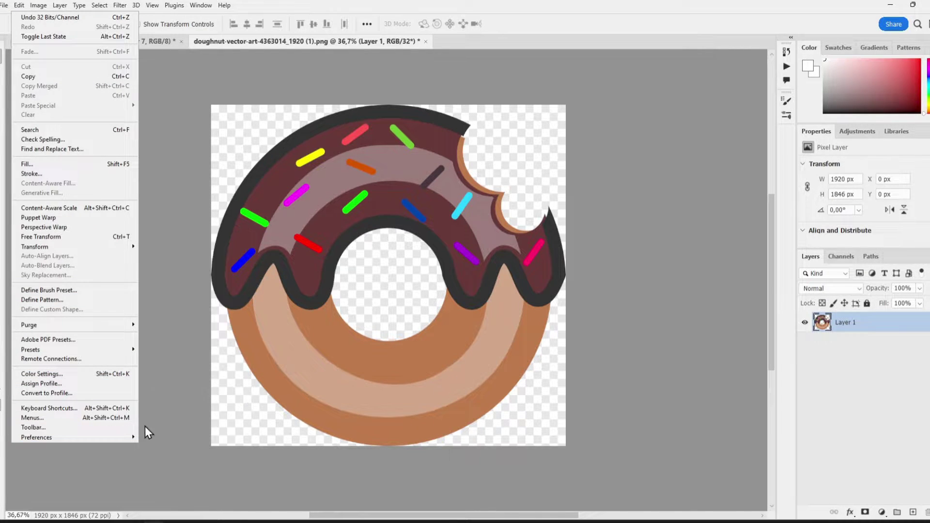
mouse_move(135, 438)
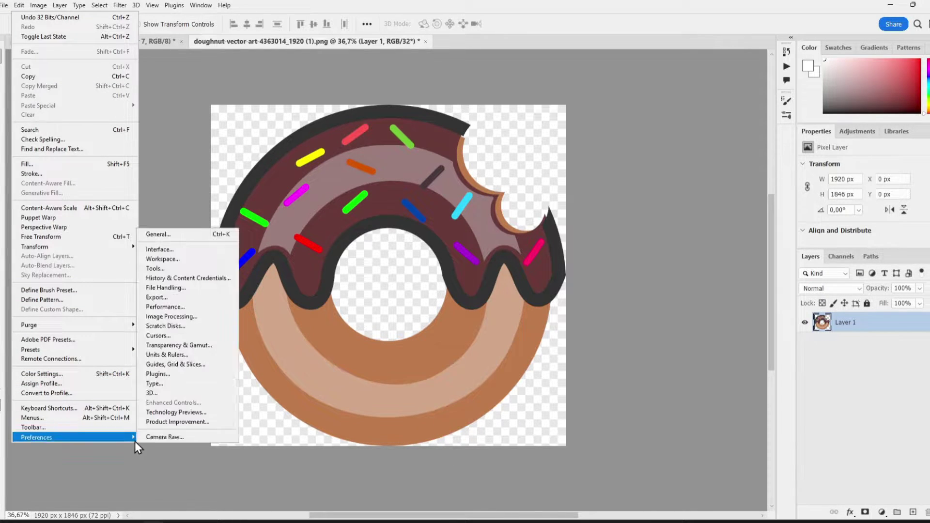
left_click(152, 235)
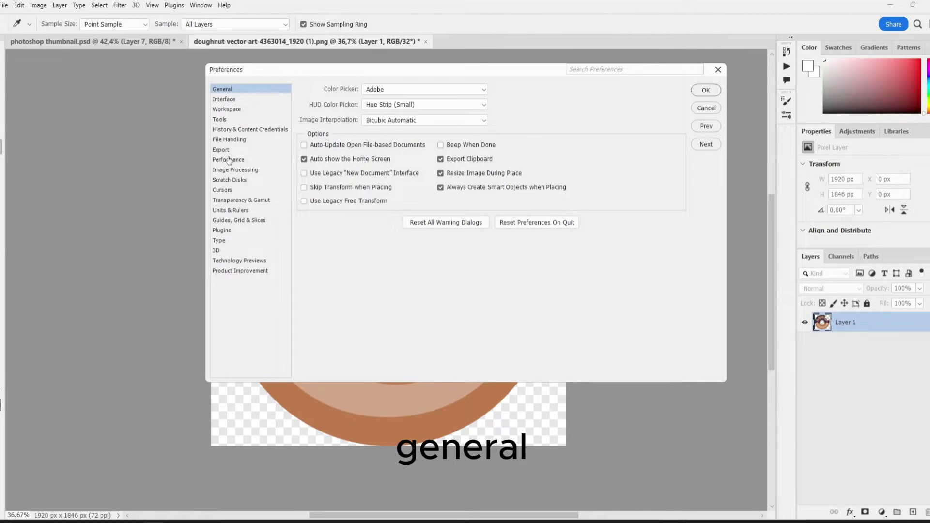
left_click(227, 160)
left_click(221, 152)
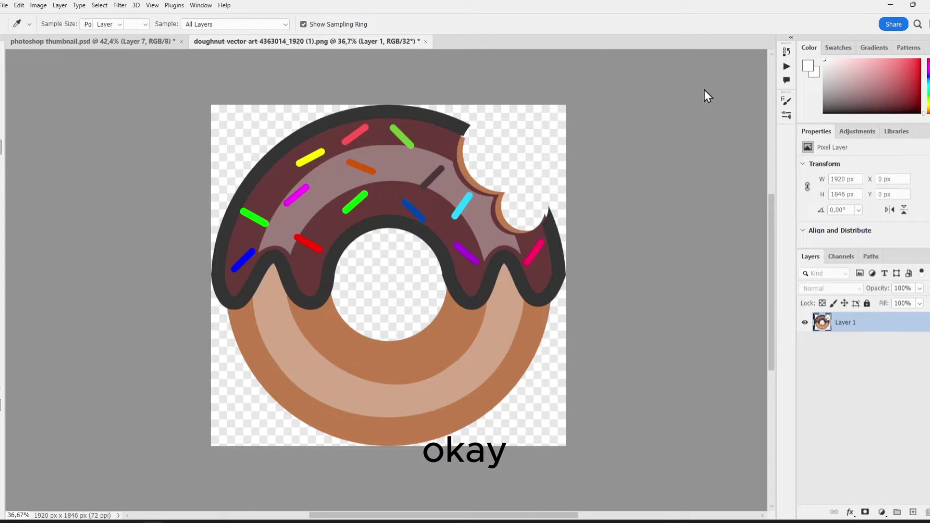
left_click(706, 91)
Close the Preferences dialog, keeping the legacy Export As setting.
key("v")
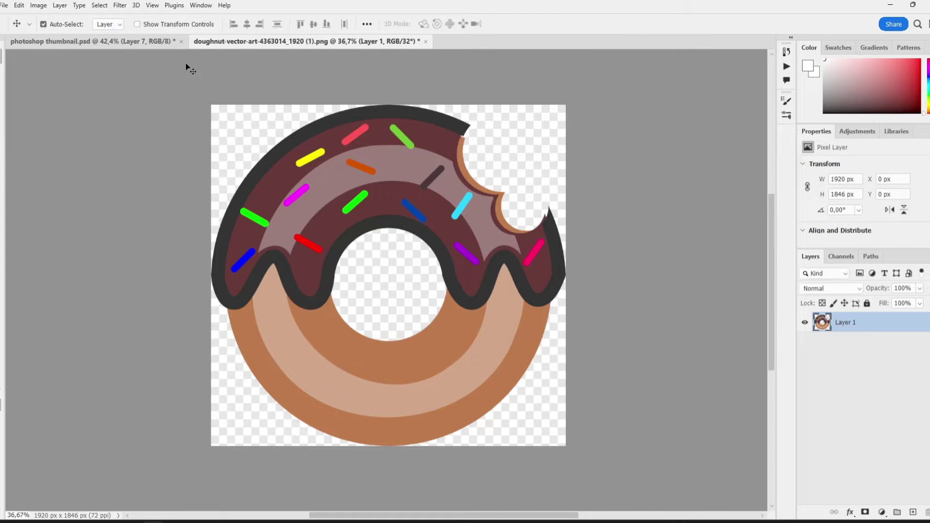
left_click(16, 7)
mouse_move(88, 437)
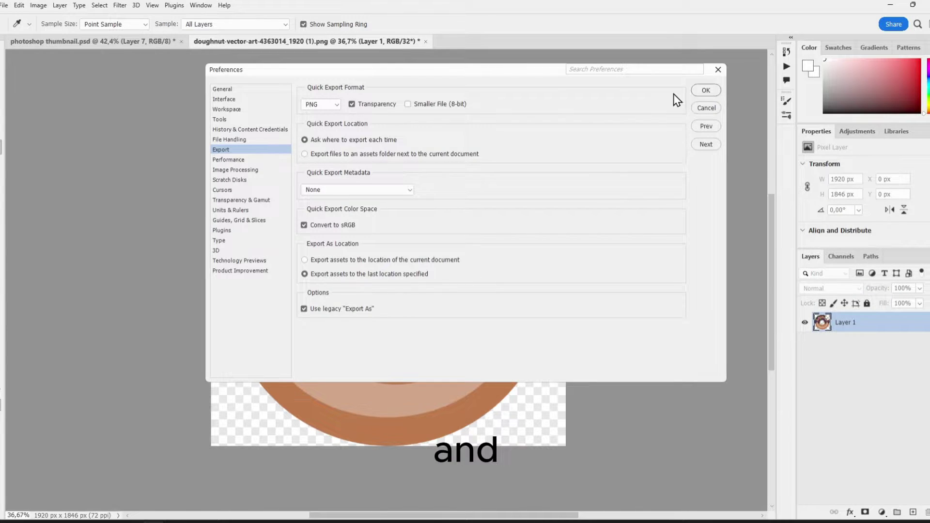
left_click(705, 90)
key("v")
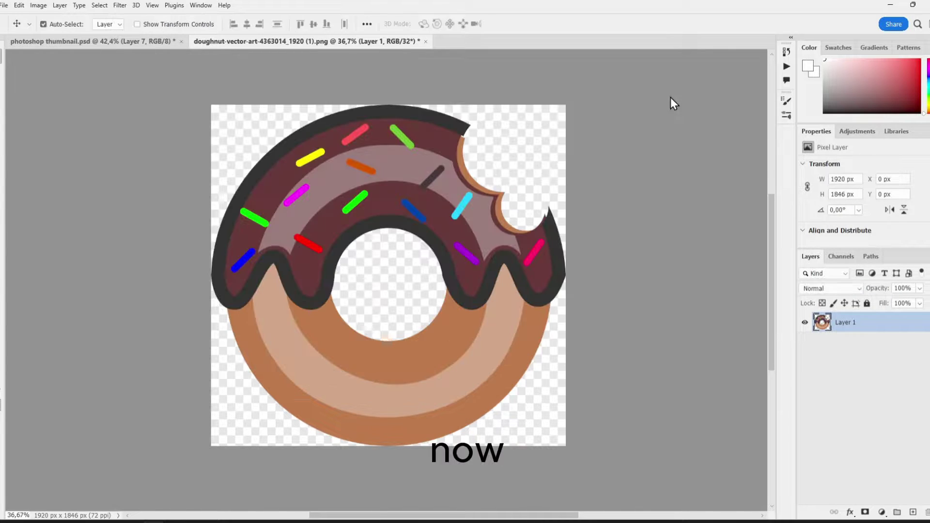
Open File > Export > Export As, previewing the doughnut as a 1920 × 1846 PNG at 358.4 KB.
left_click(4, 5)
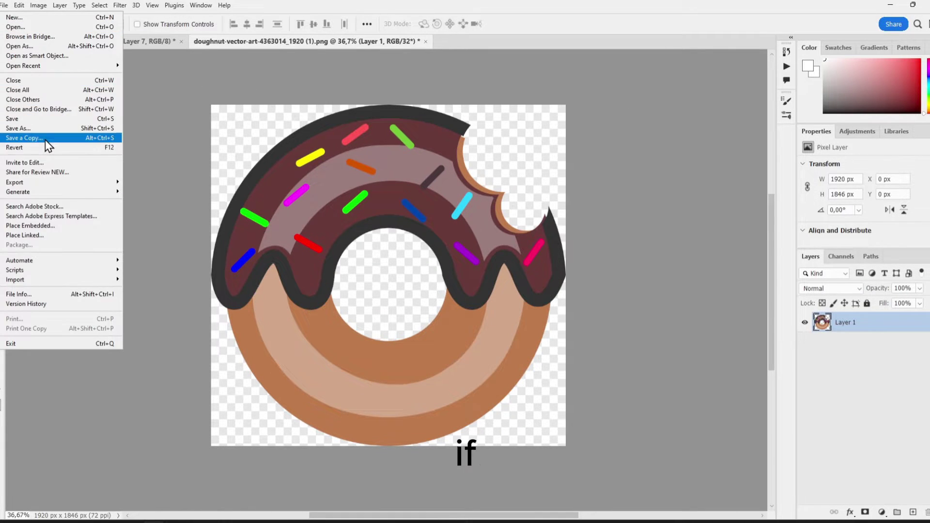
mouse_move(33, 185)
left_click(139, 191)
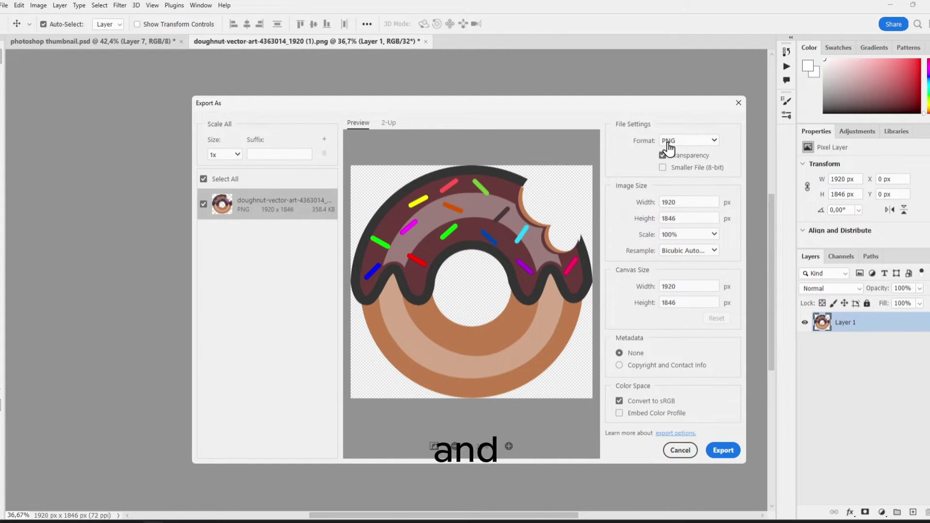
Switch the export format to SVG with Bicubic resampling, showing a 441.8 KB file size.
left_click(676, 141)
left_click(681, 187)
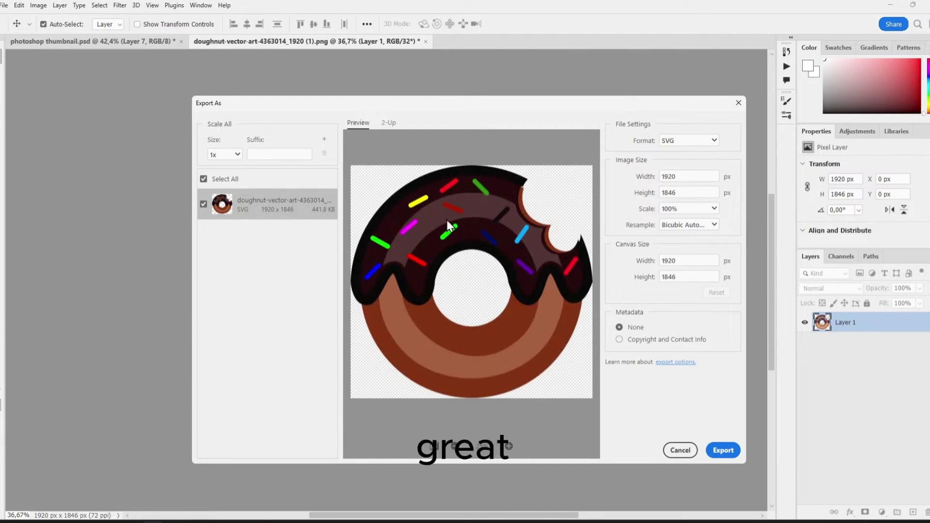
left_click(678, 225)
left_click(675, 241)
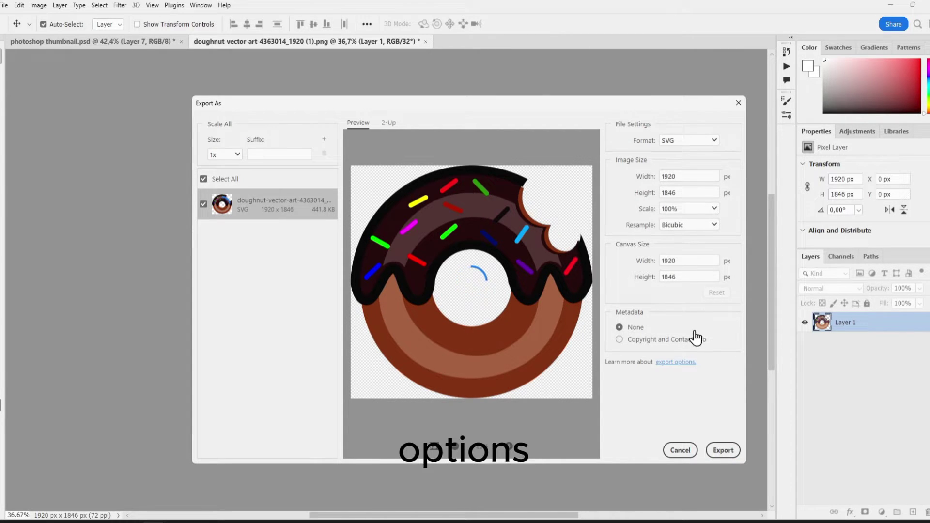
left_click(723, 450)
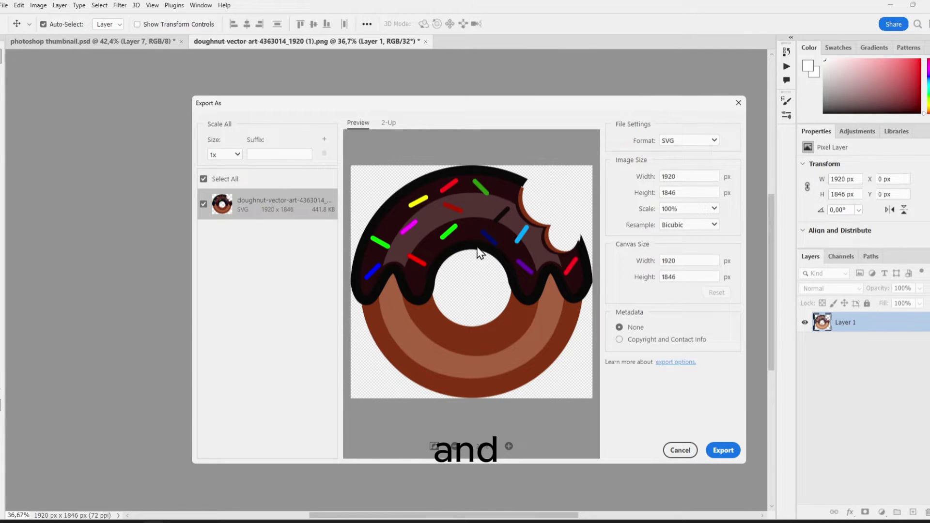
Close Export As and convert the doughnut to 8 Bits/Channel, merging the layers.
left_click(737, 103)
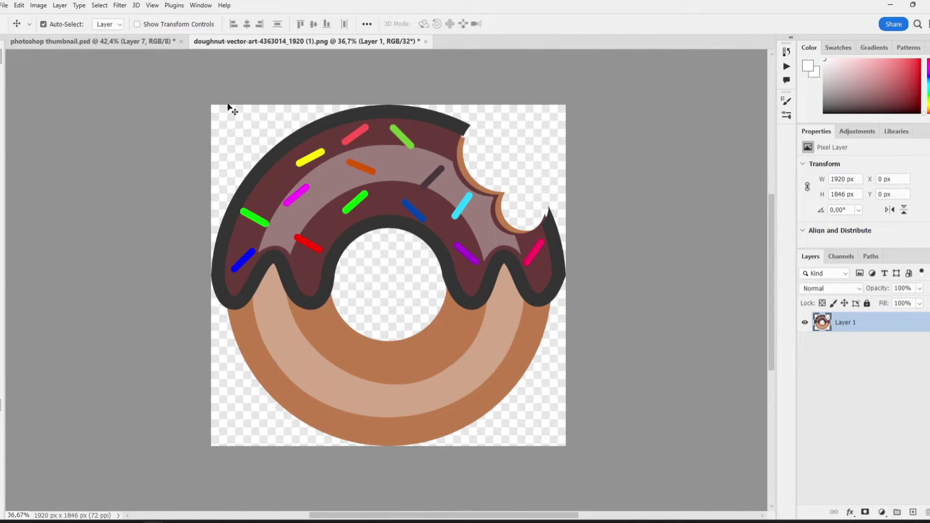
left_click(38, 5)
mouse_move(63, 18)
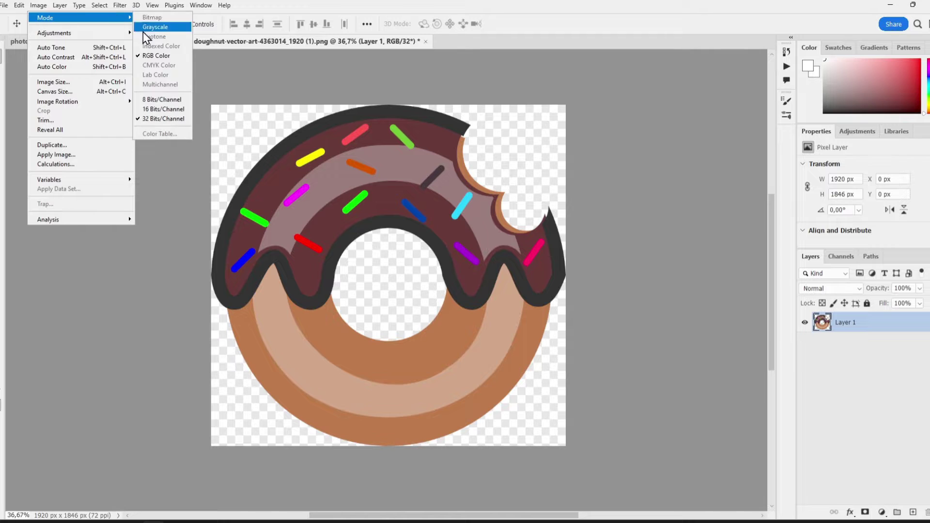
left_click(154, 100)
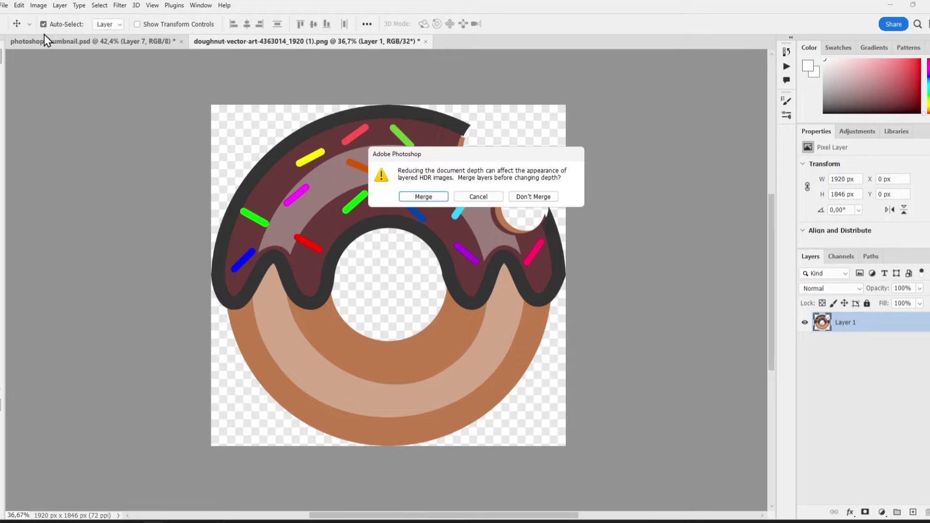
left_click(433, 197)
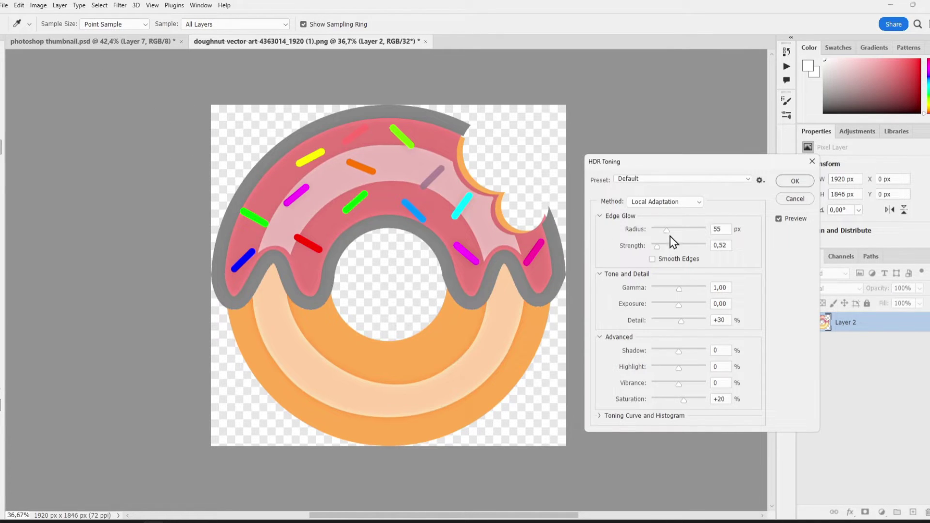
Apply HDR Toning with Edge Glow radius 171 and strength 1.92 to brighten the colours.
mouse_move(671, 235)
left_mouse_down()
mouse_move(700, 235)
mouse_move(677, 245)
left_mouse_up()
key("Tab")
key("Return")
key("v")
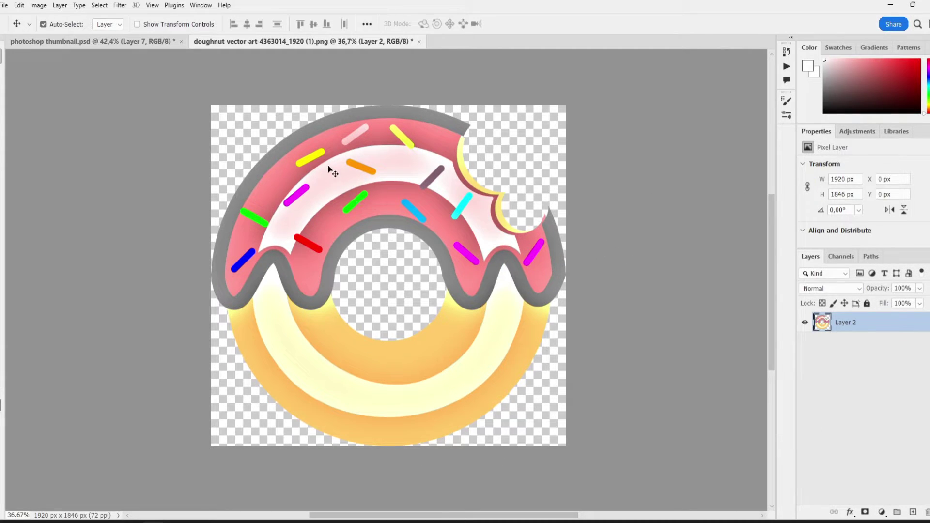
Open the File menu and display its Export submenu.
left_click(6, 6)
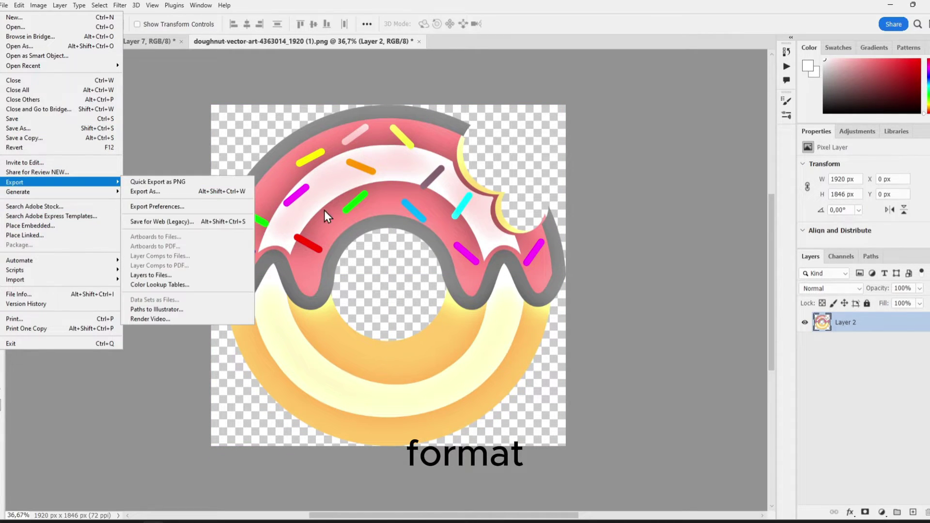
mouse_move(103, 197)
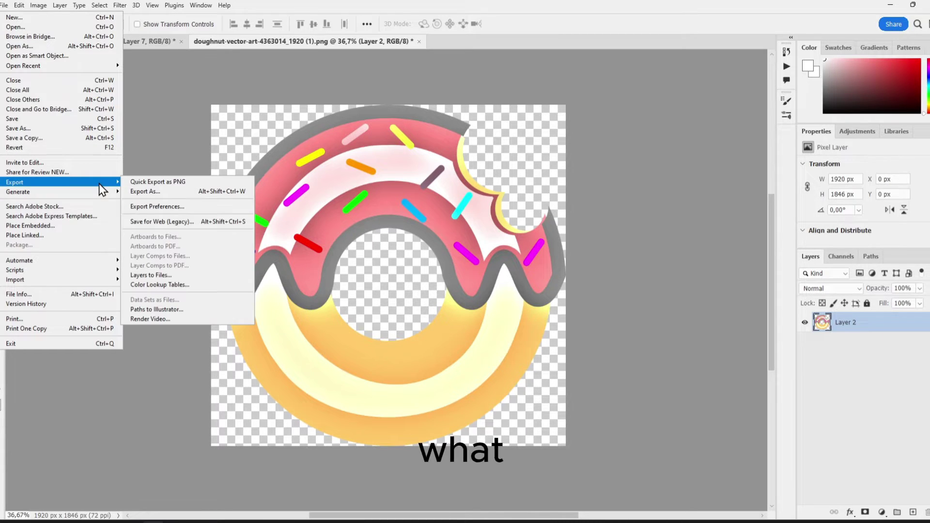
Open Edit > Preferences > Export to check the legacy Export As option.
mouse_move(14, 11)
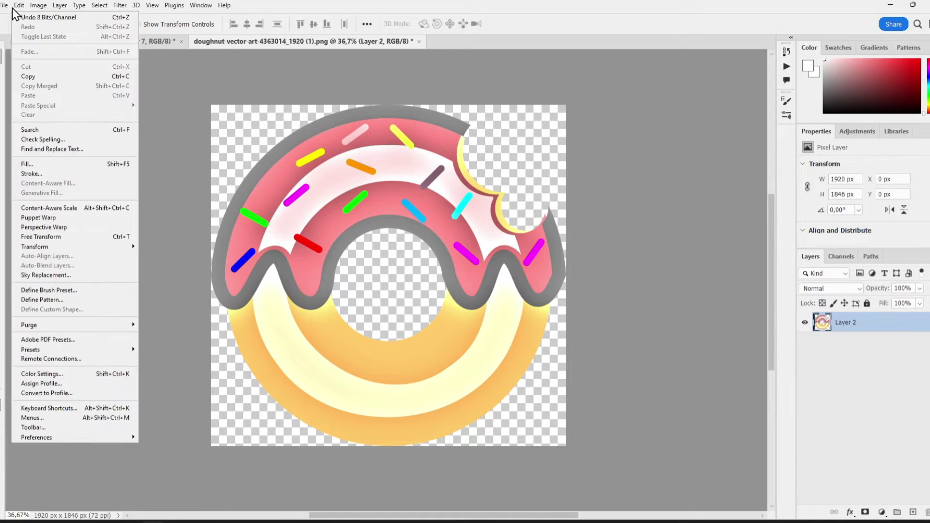
mouse_move(58, 437)
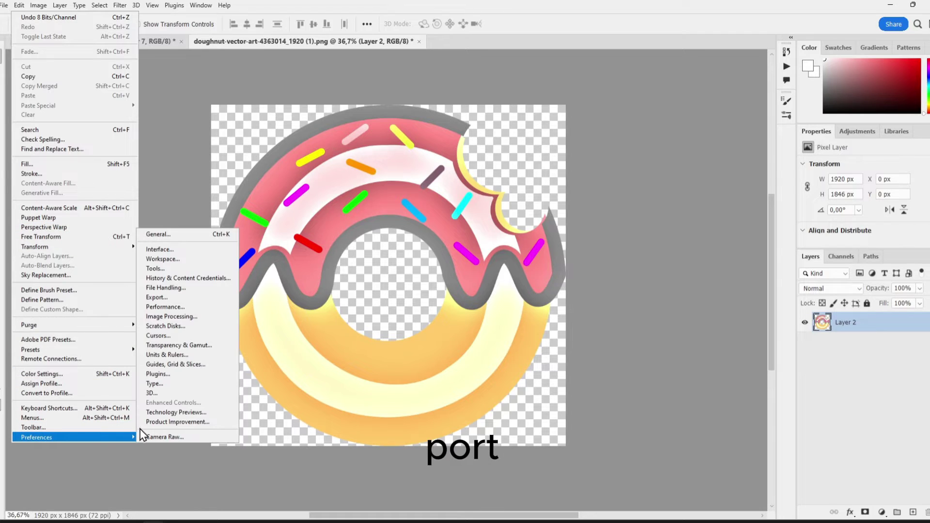
left_click(161, 298)
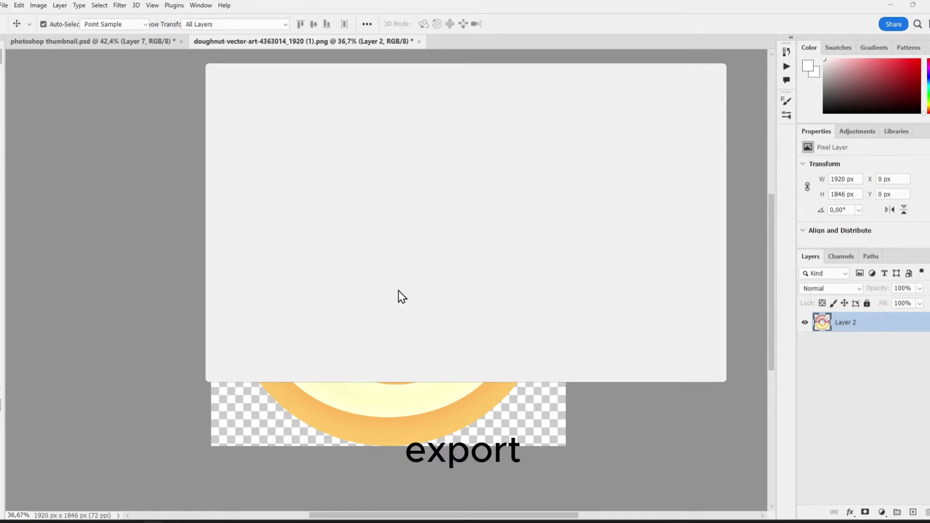